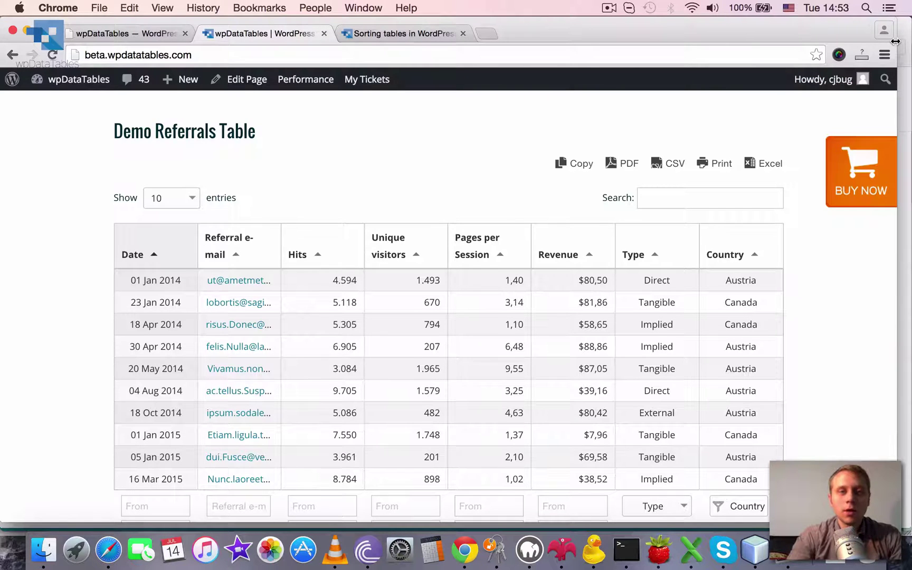
# Step: Widen the Chrome window and scroll until the full Demo Referrals Table and its pagination show
pyautogui.moveTo(895, 41); pyautogui.dragTo(908, 30)
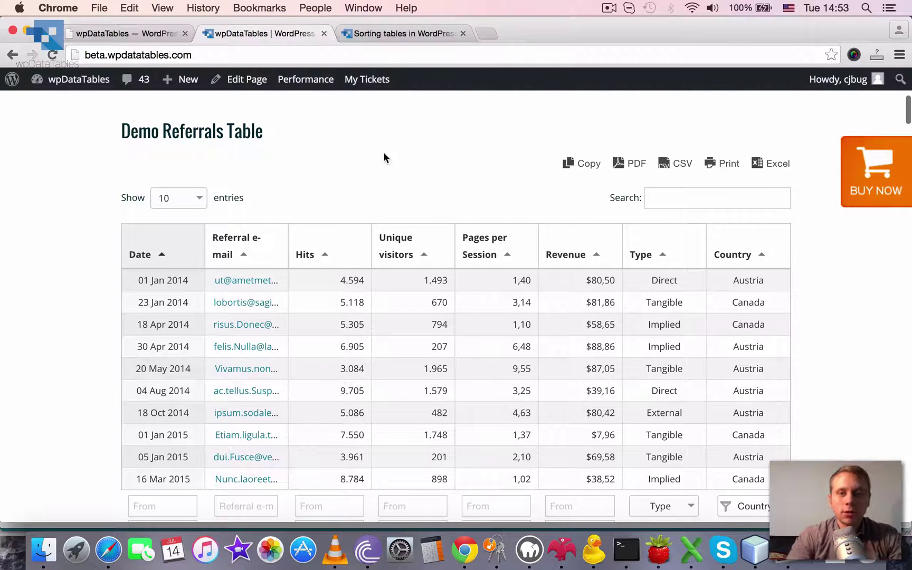
pyautogui.scroll(-3, 383, 153)
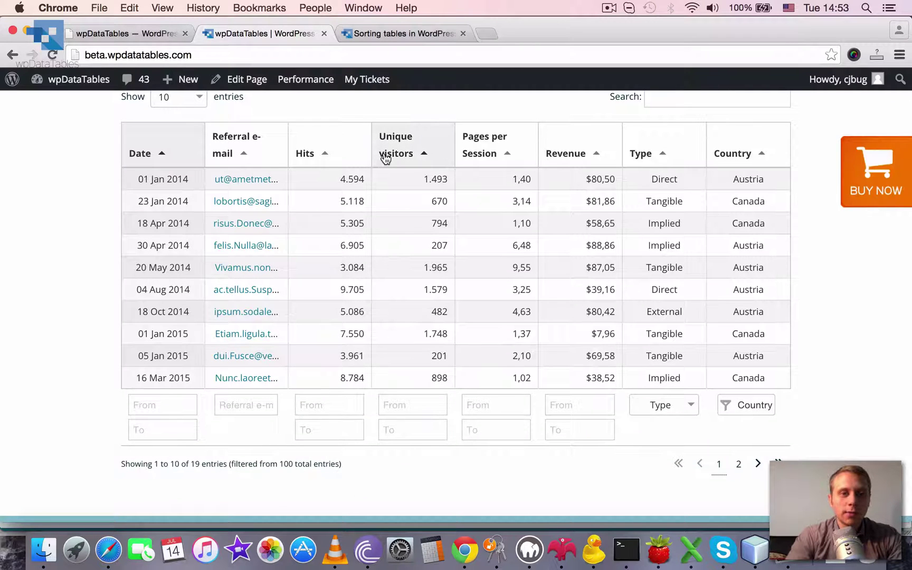
pyautogui.scroll(2, 384, 157)
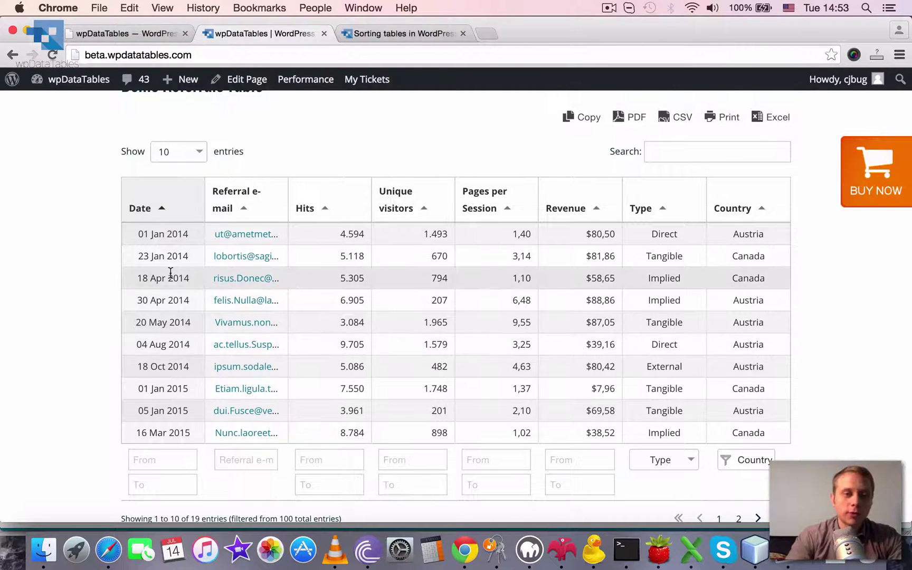
pyautogui.scroll(-2, 169, 271)
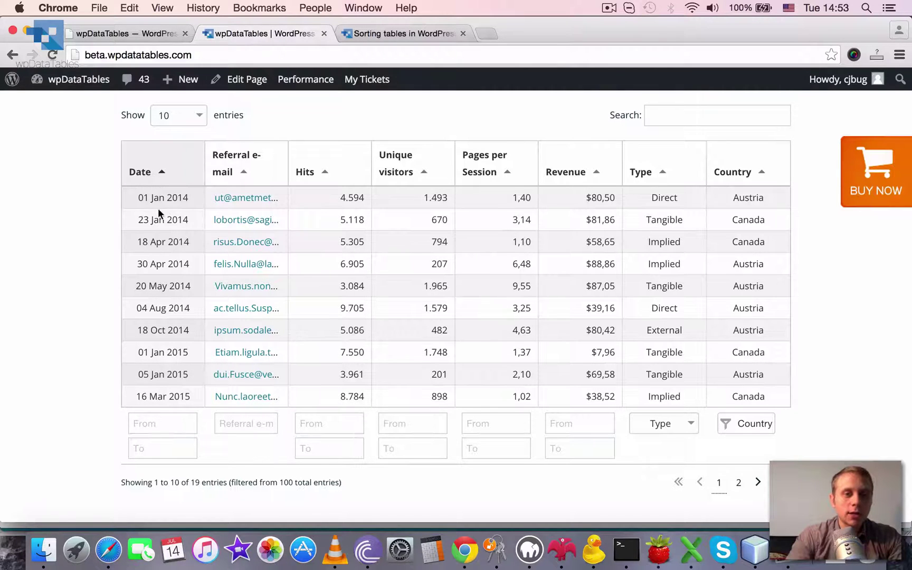
# Step: Sort the referrals table by Date, newest first, then view page 2 and return to page 1
pyautogui.click(182, 172)
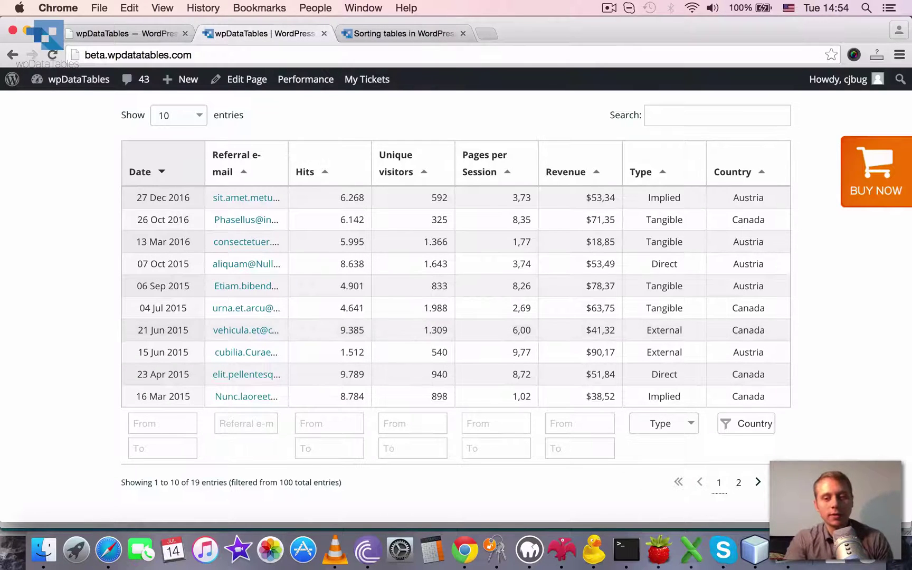
pyautogui.click(739, 482)
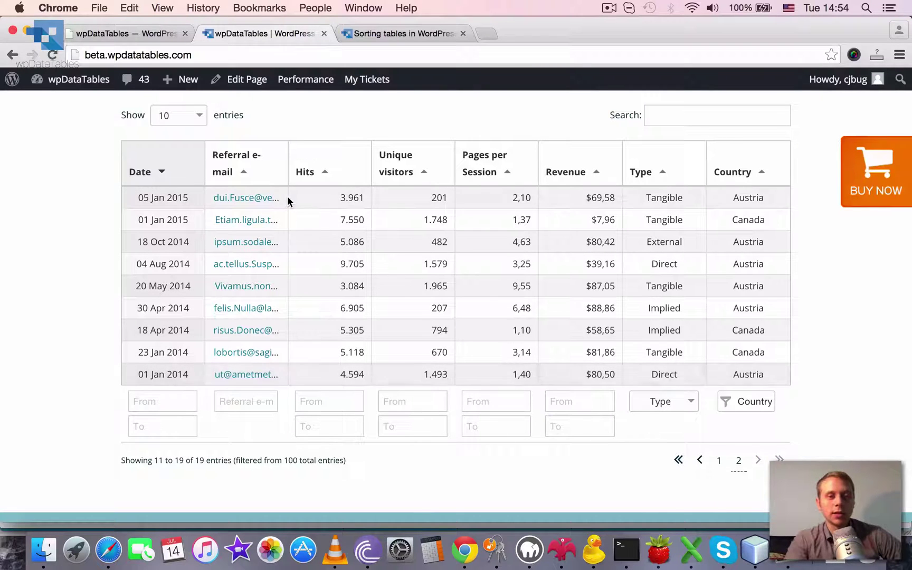
pyautogui.click(678, 461)
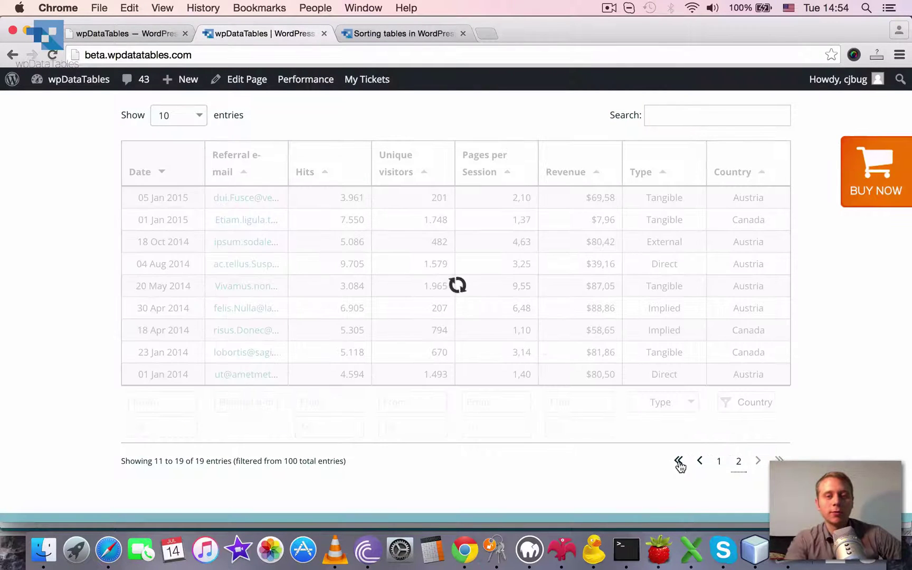
# Step: Sort by Hits, then by Type descending so Tangible rows come first
pyautogui.click(342, 170)
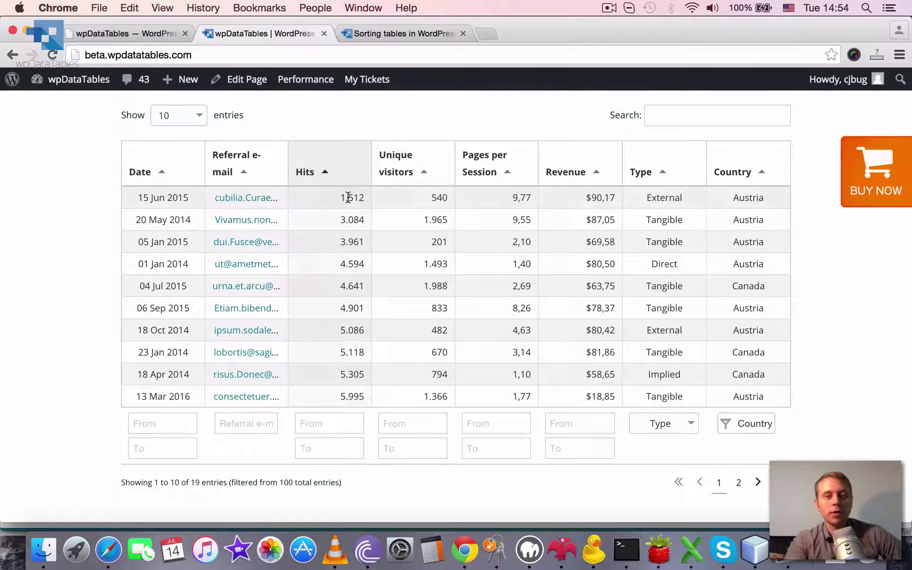
pyautogui.click(683, 169)
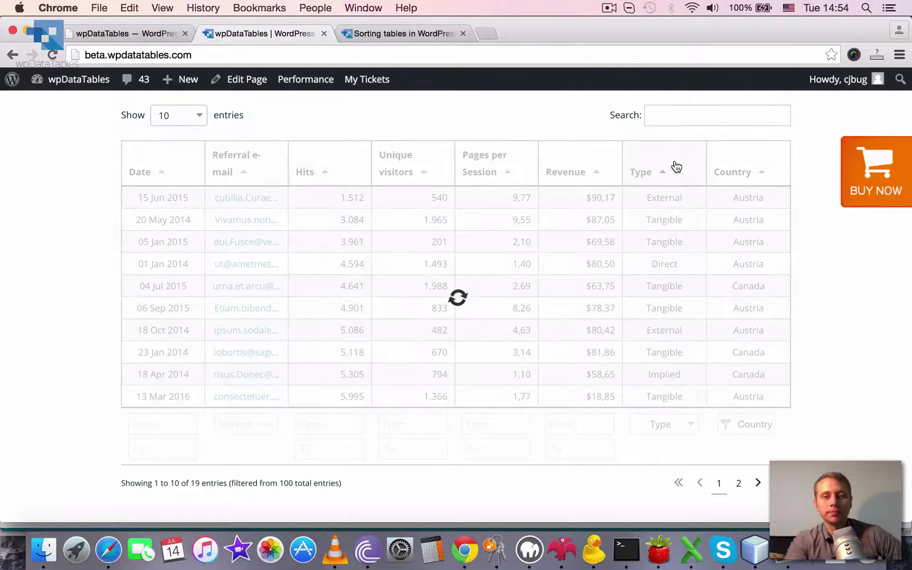
pyautogui.click(676, 167)
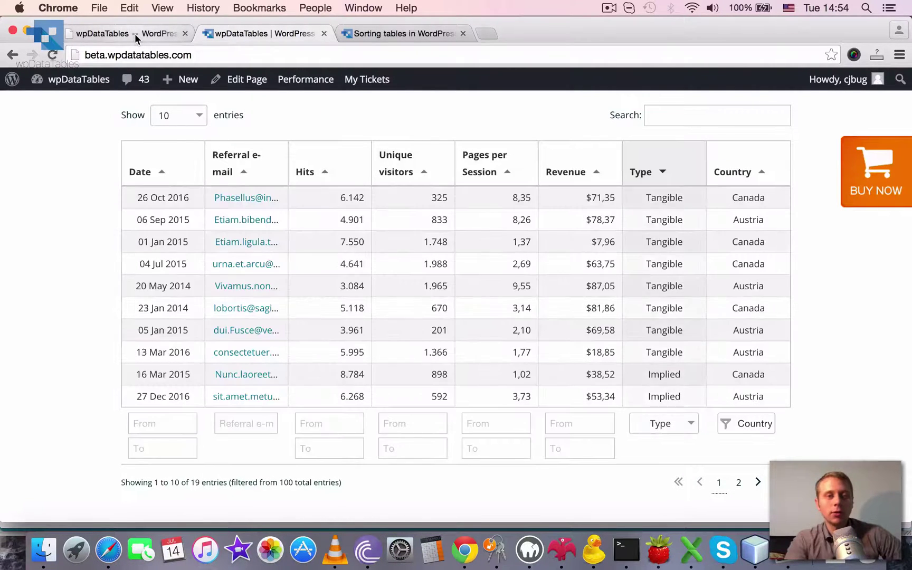
pyautogui.click(135, 34)
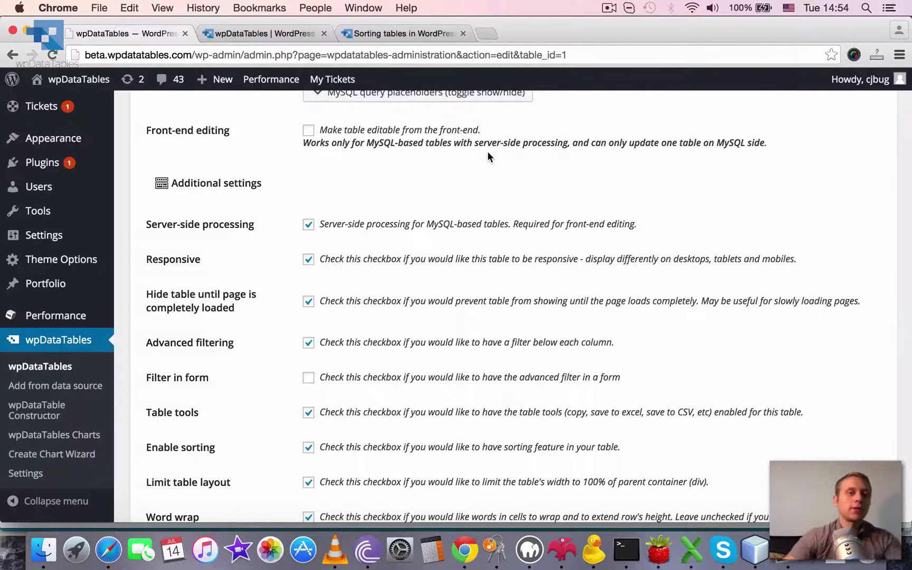
pyautogui.scroll(2, 487, 156)
pyautogui.scroll(-2, 487, 153)
pyautogui.scroll(-5, 488, 153)
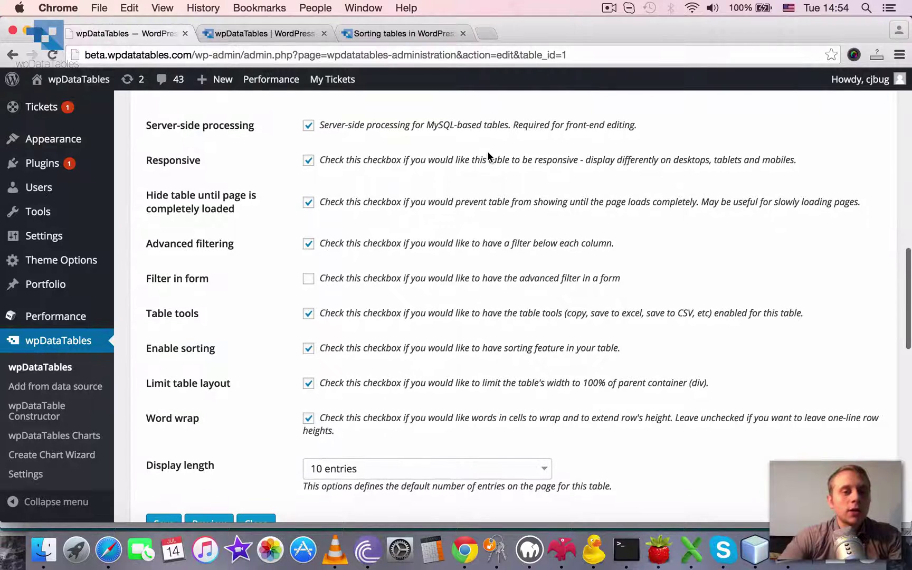
pyautogui.scroll(-2, 282, 210)
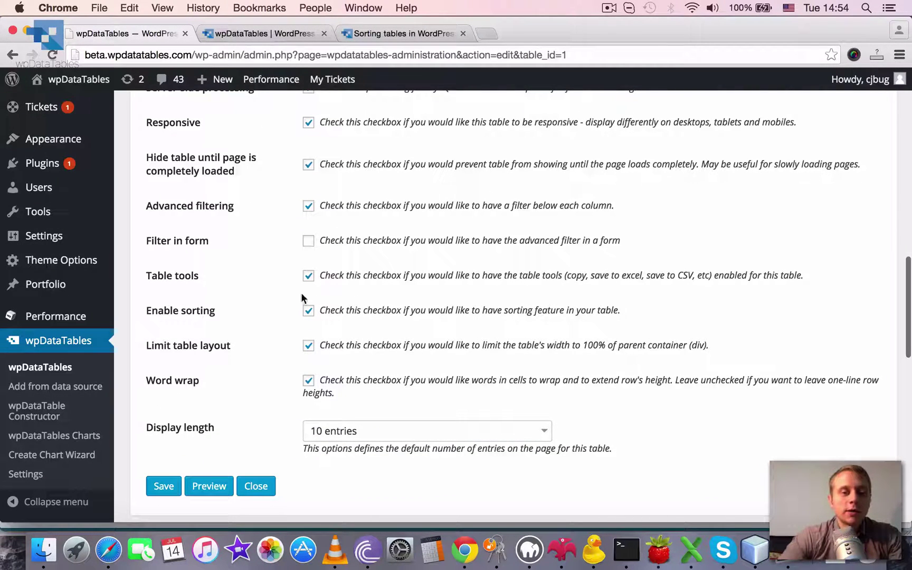
pyautogui.scroll(-2, 470, 306)
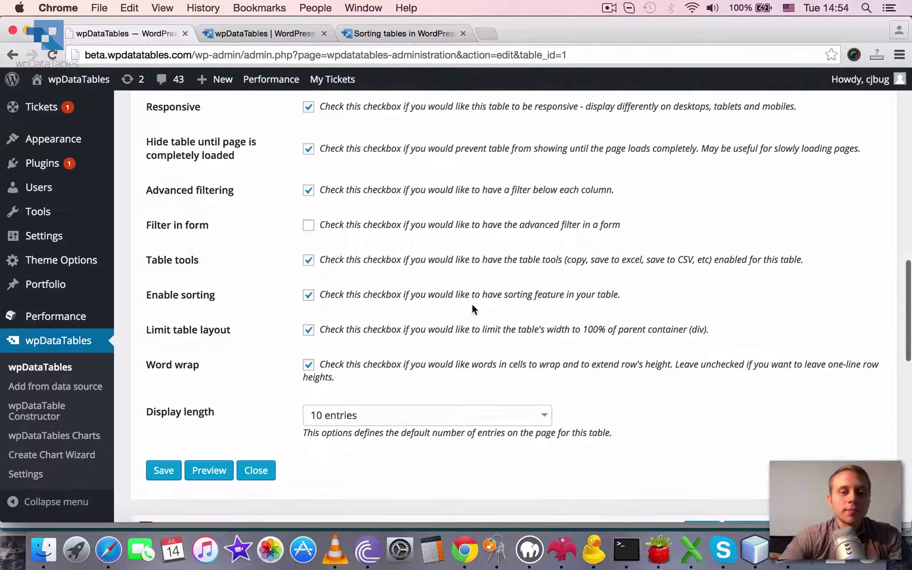
pyautogui.click(310, 284)
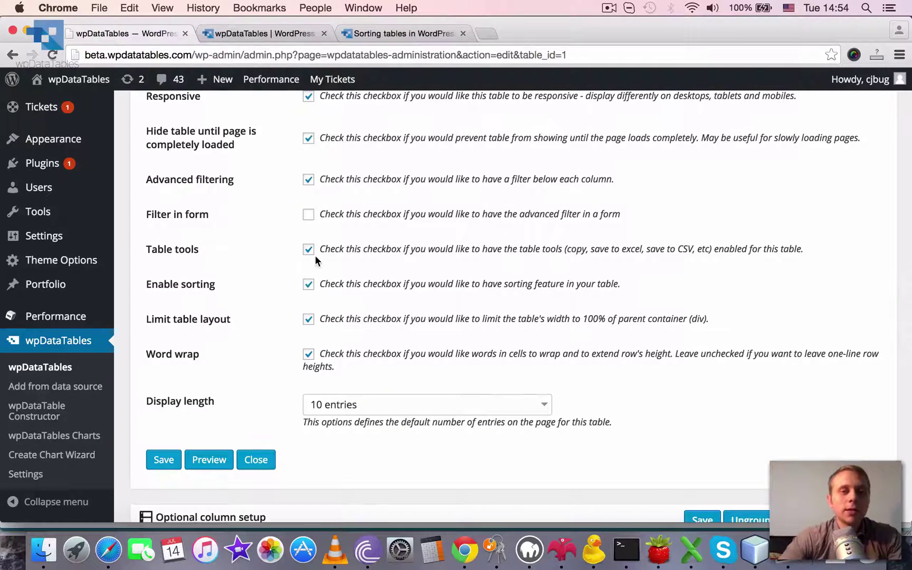
pyautogui.click(266, 32)
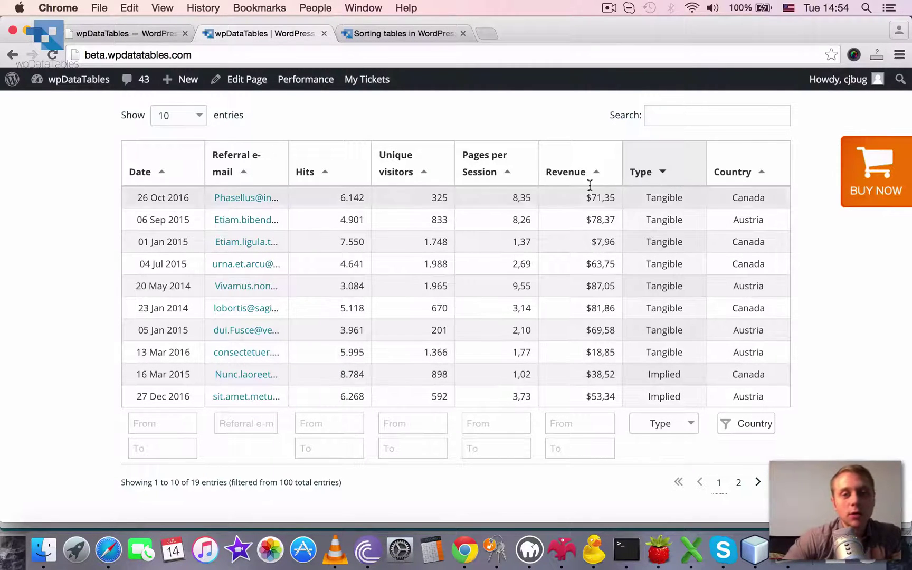
pyautogui.click(132, 24)
pyautogui.scroll(-1, 449, 169)
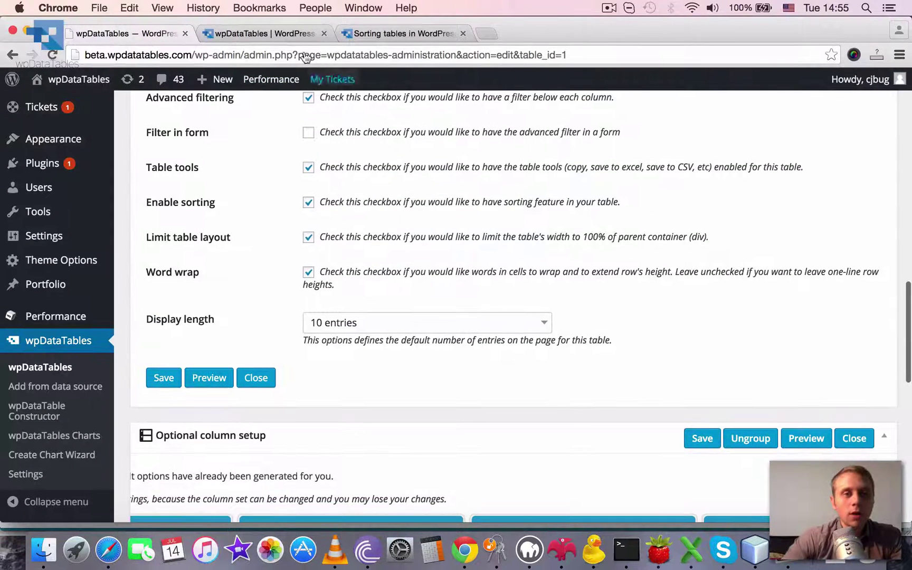
pyautogui.click(278, 34)
# Step: Sort by Date oldest first, then add Hits as a descending secondary sort column
pyautogui.click(173, 152)
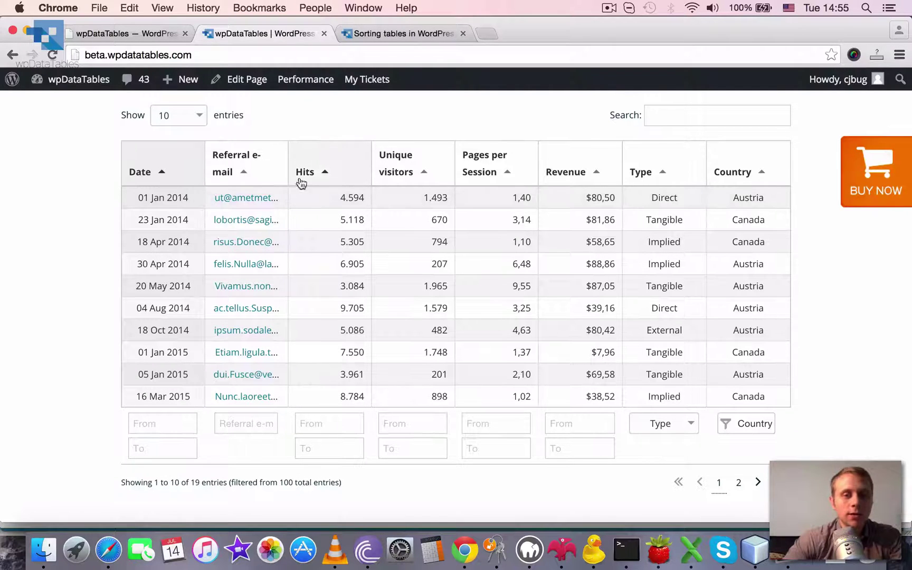
pyautogui.click(330, 167)
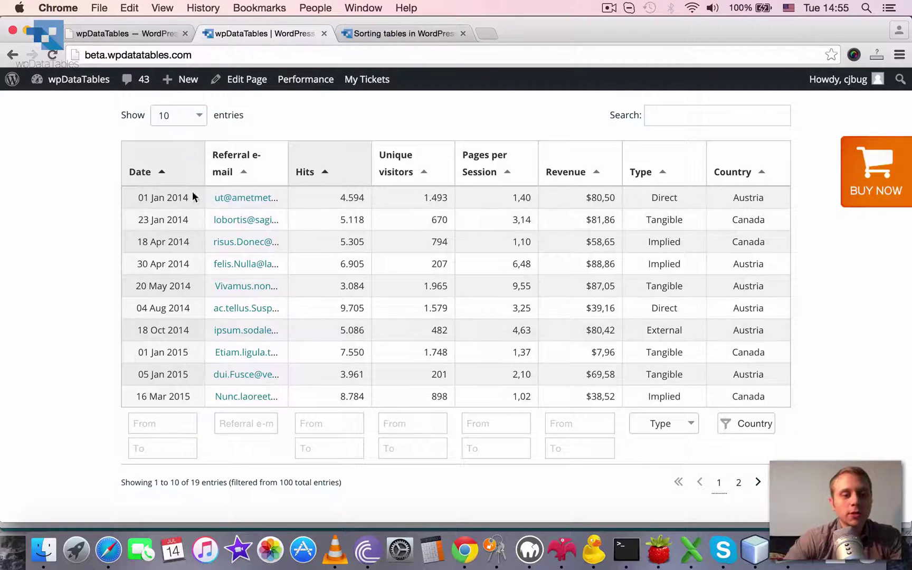
pyautogui.click(358, 174)
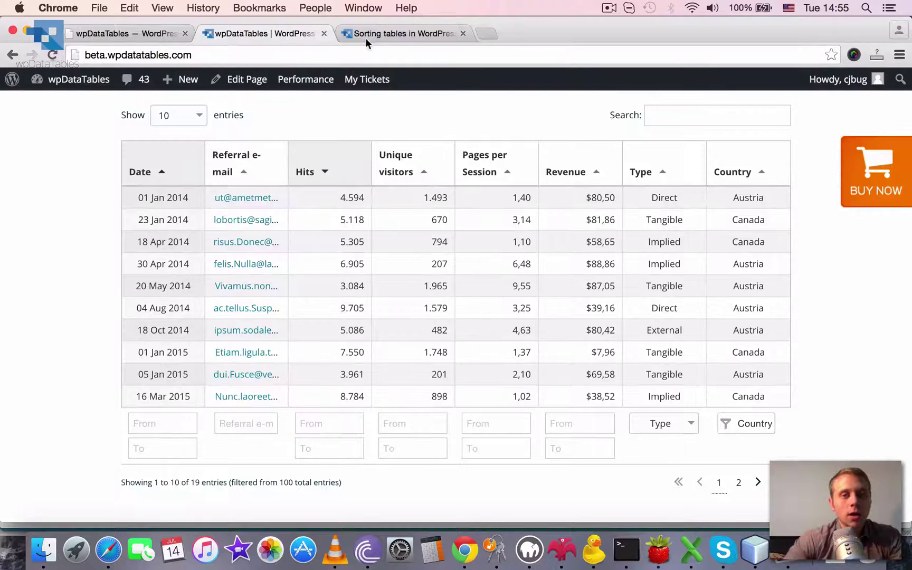
# Step: Switch to the 'Sorting tables in WordPress' docs and find the descending Part number example
pyautogui.click(161, 36)
pyautogui.click(411, 39)
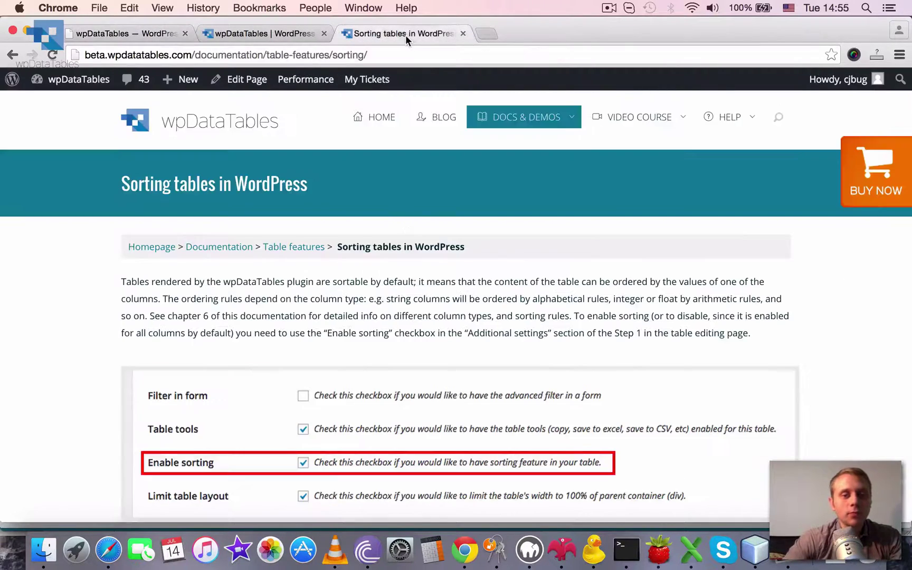
pyautogui.scroll(-10, 422, 339)
pyautogui.scroll(-15, 422, 340)
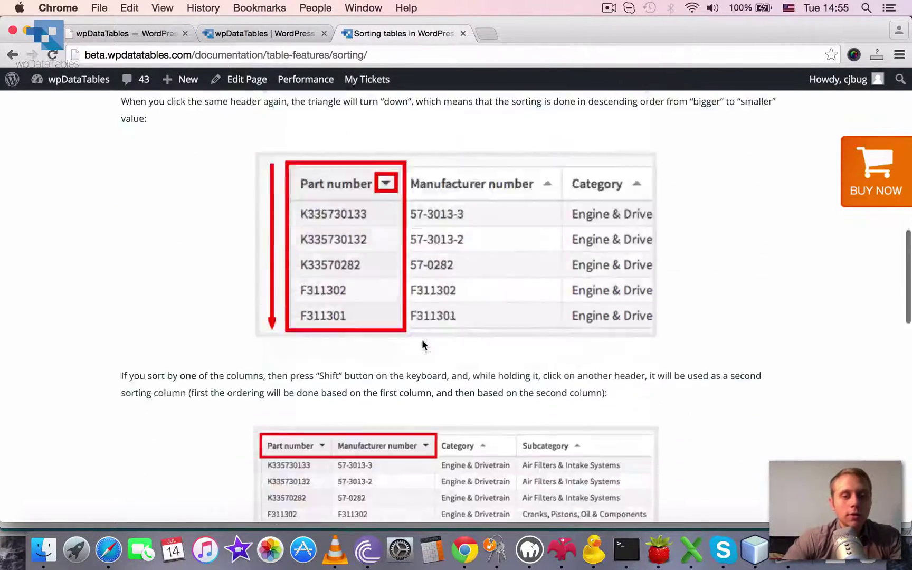
pyautogui.scroll(4, 422, 340)
pyautogui.scroll(6, 421, 339)
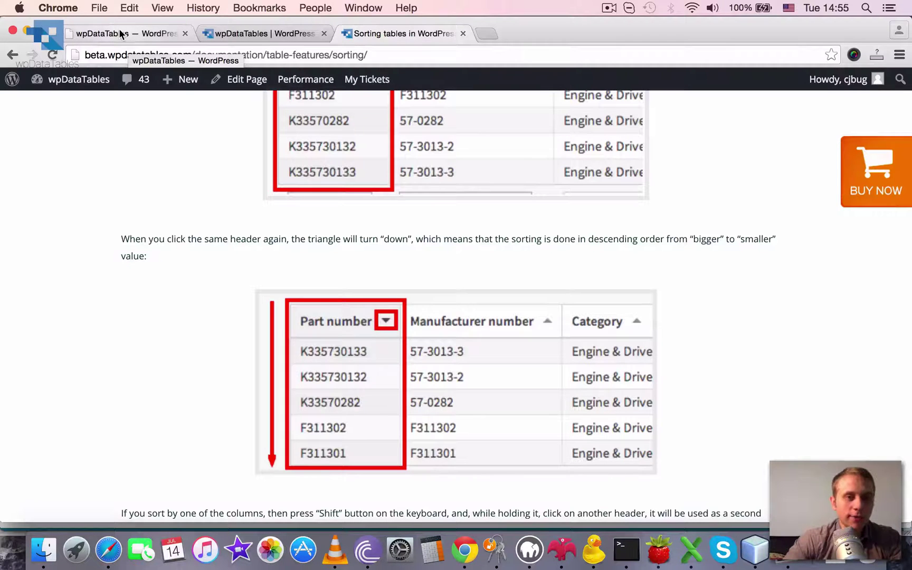
# Step: Return to the table's admin page and view Additional settings, with Server-side processing and Responsive enabled
pyautogui.click(120, 34)
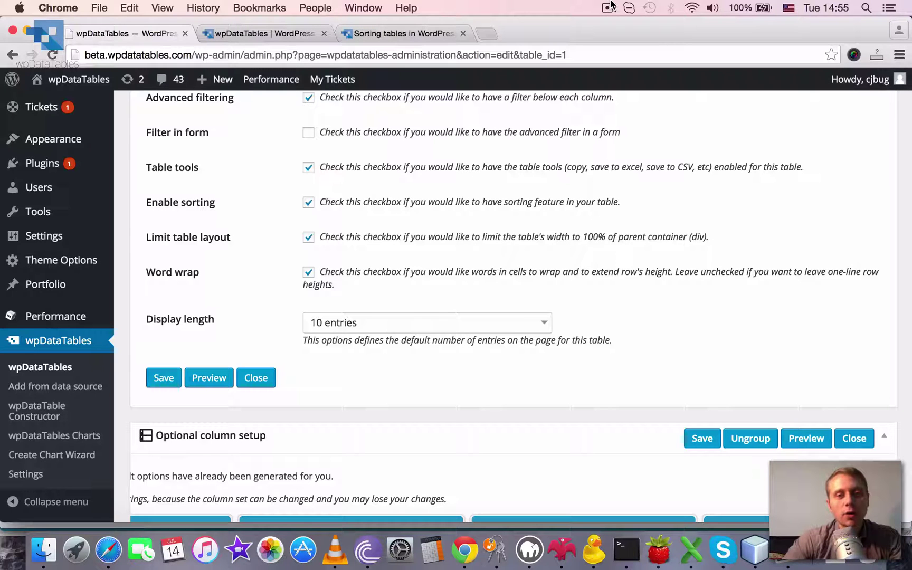
pyautogui.scroll(-5, 577, 235)
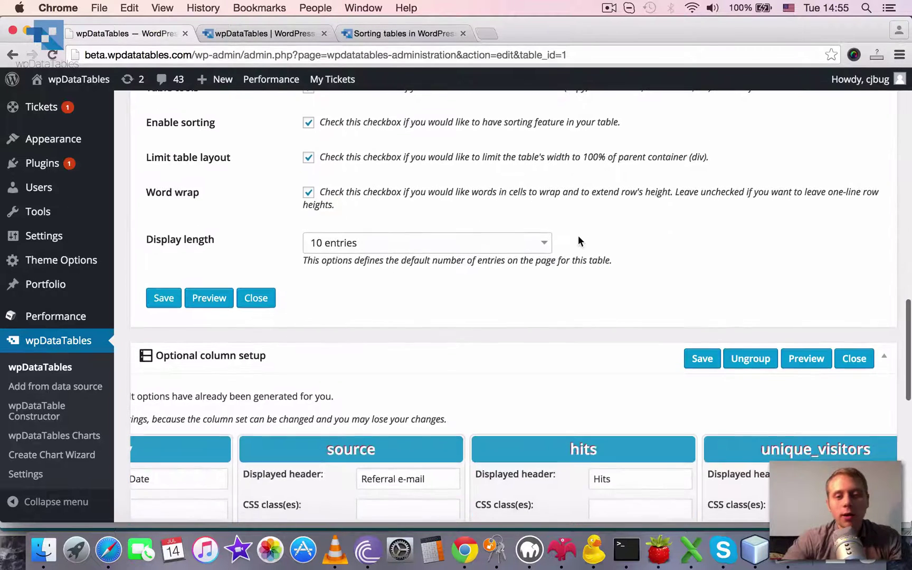
pyautogui.hscroll(-5, 507, 364)
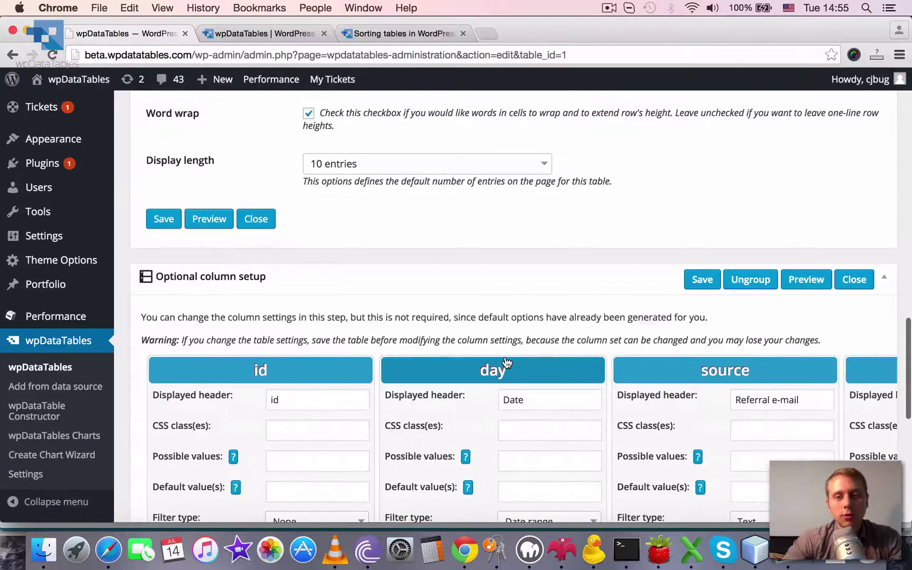
pyautogui.scroll(10, 512, 316)
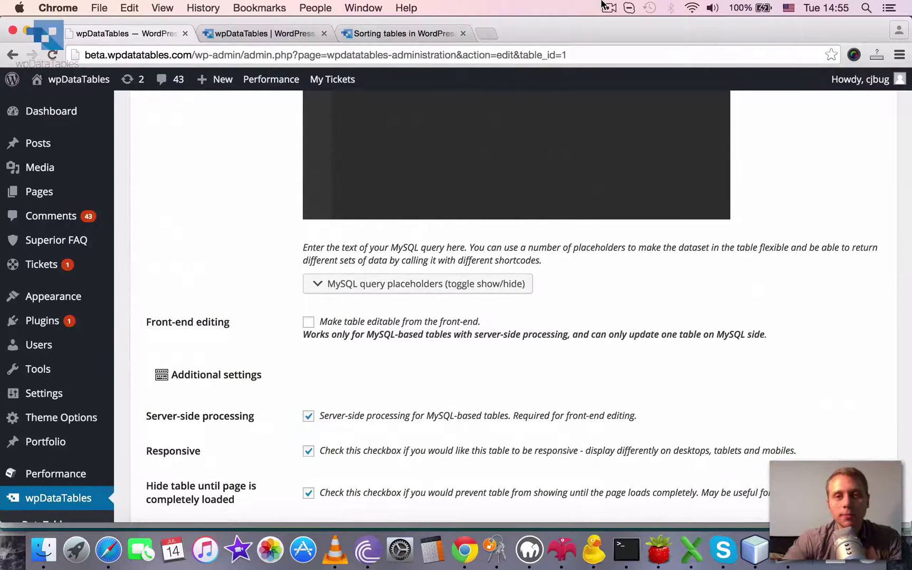